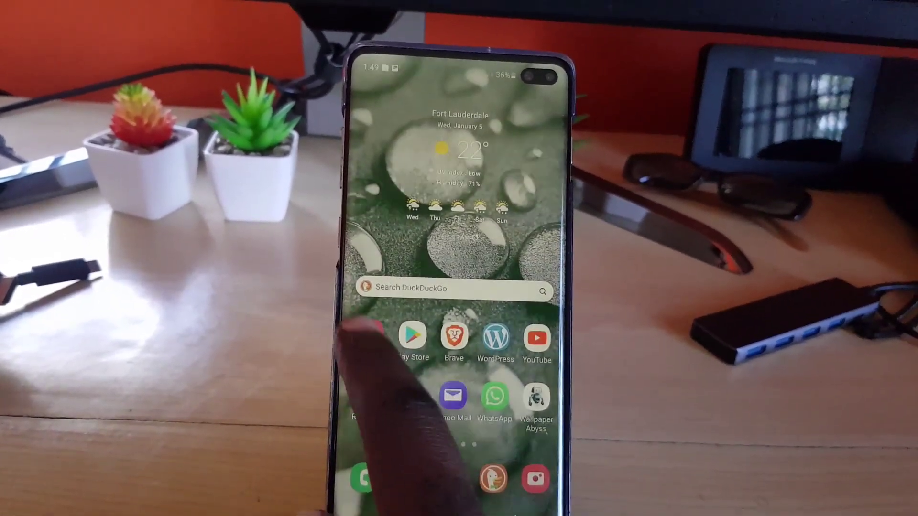
- Play the saved gallery video, then drag the Media volume slider up from its lowest level
click(370, 340)
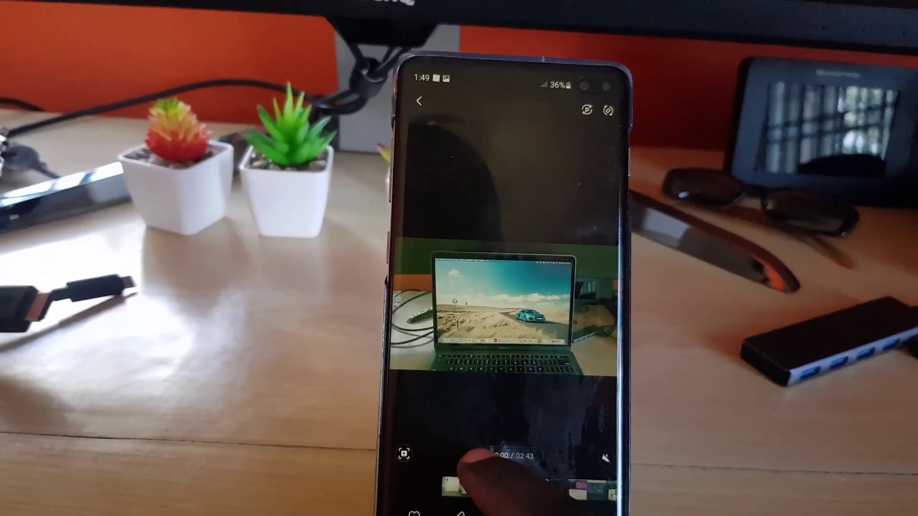
click(479, 449)
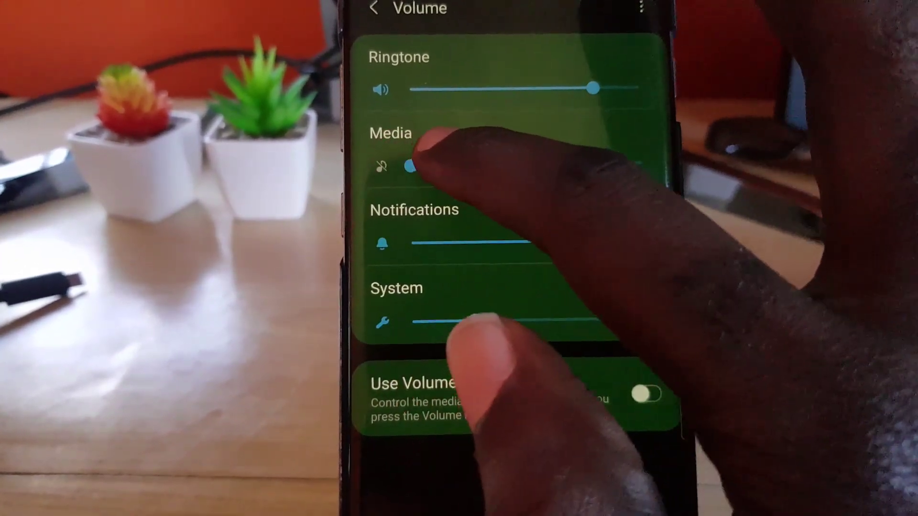
drag(412, 161, 531, 159)
- Return to the home screen and reopen the laptop video in Gallery
key(Home)
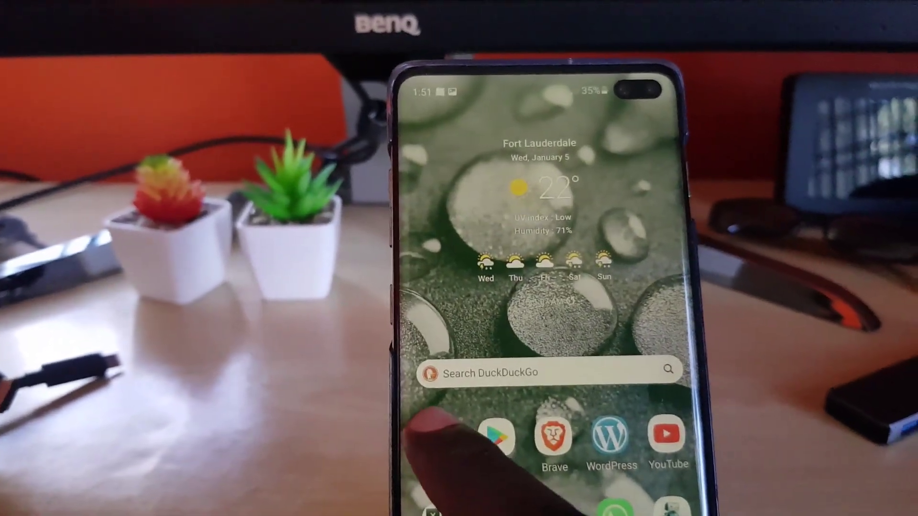
click(436, 379)
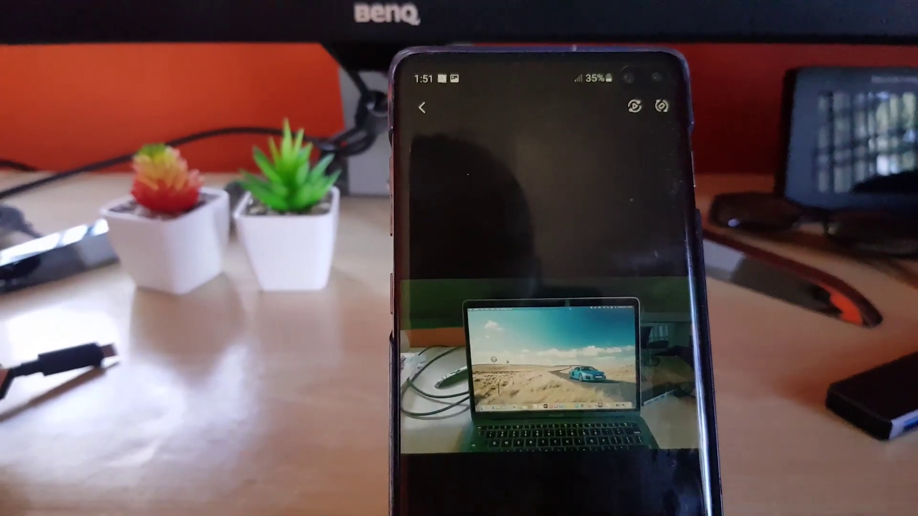